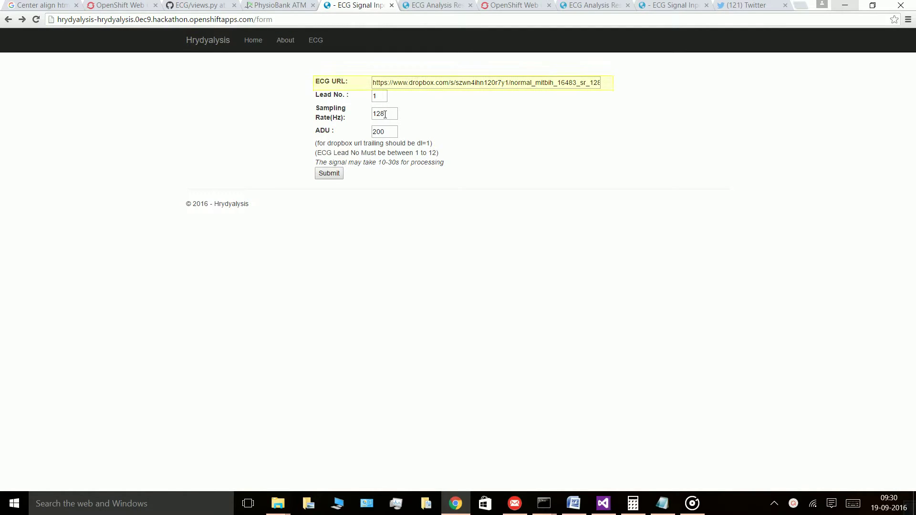
- Submit the ECG signal and box-zoom the All-peak chart to samples 380–540
left_click(334, 178)
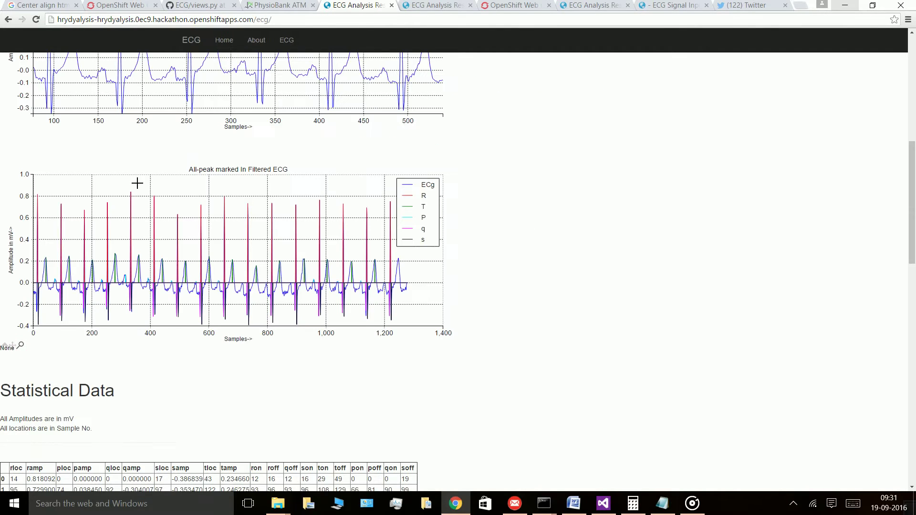
left_click_drag(137, 184, 194, 324)
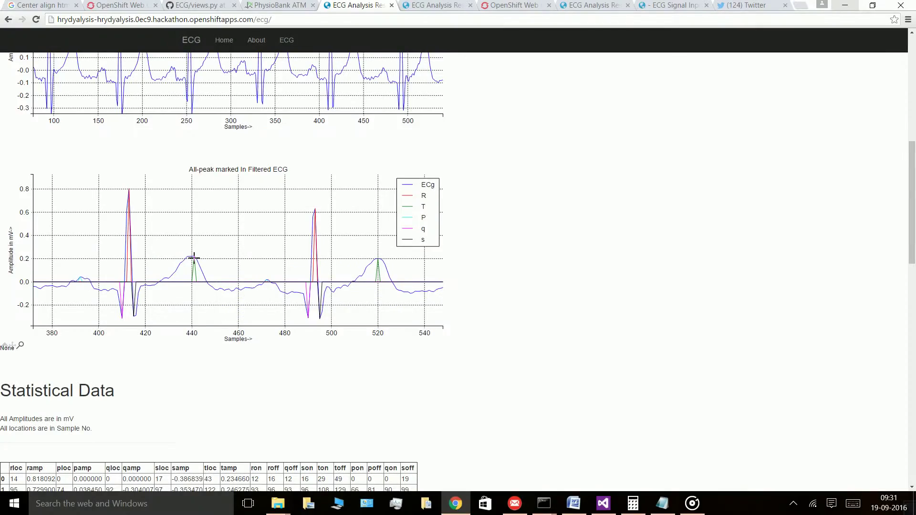
- Enlarge the page text with Ctrl+Plus and begin reading the averaged ECG statistics
scroll(468, 187, "down", 10)
key("ctrl+plus")
scroll(468, 187, "up", 1)
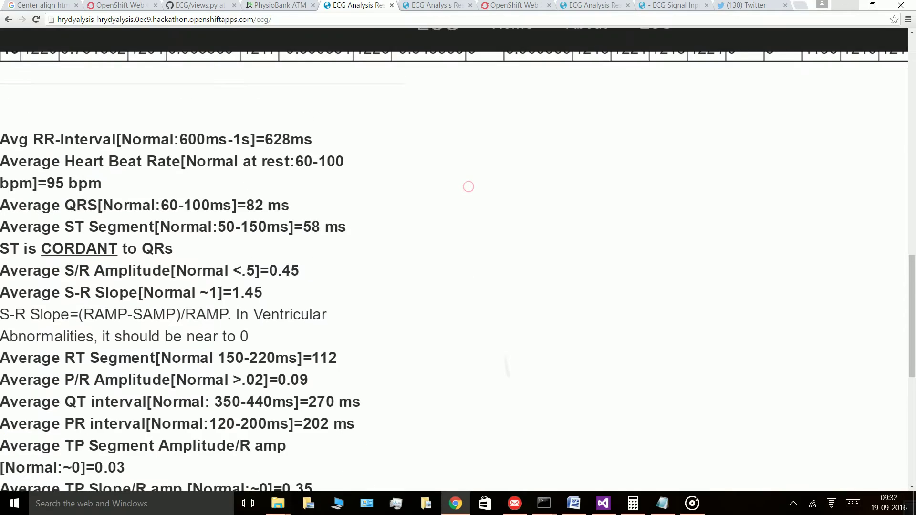
scroll(469, 186, "down", 1)
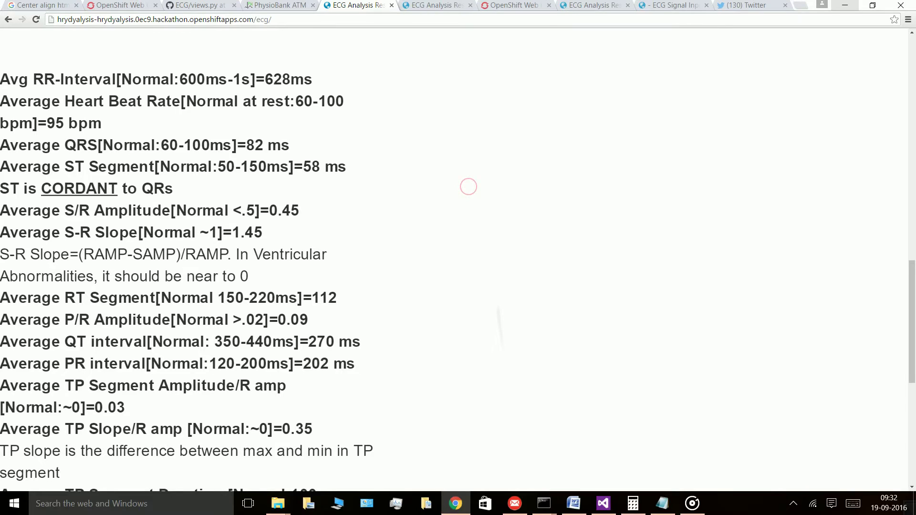
scroll(468, 187, "down", 1)
left_click(492, 262)
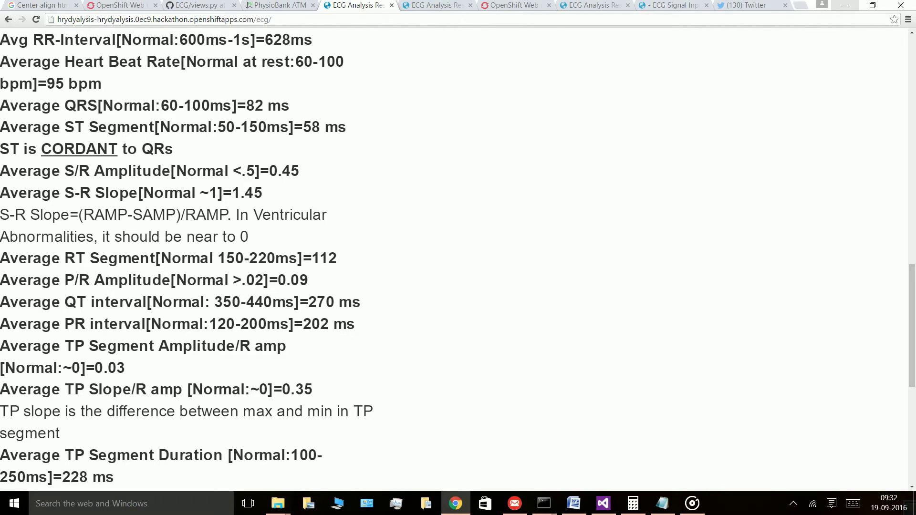
- Read on down to the T Wave Alternan result showing a TWA of 14.035%
scroll(576, 365, "down", 1)
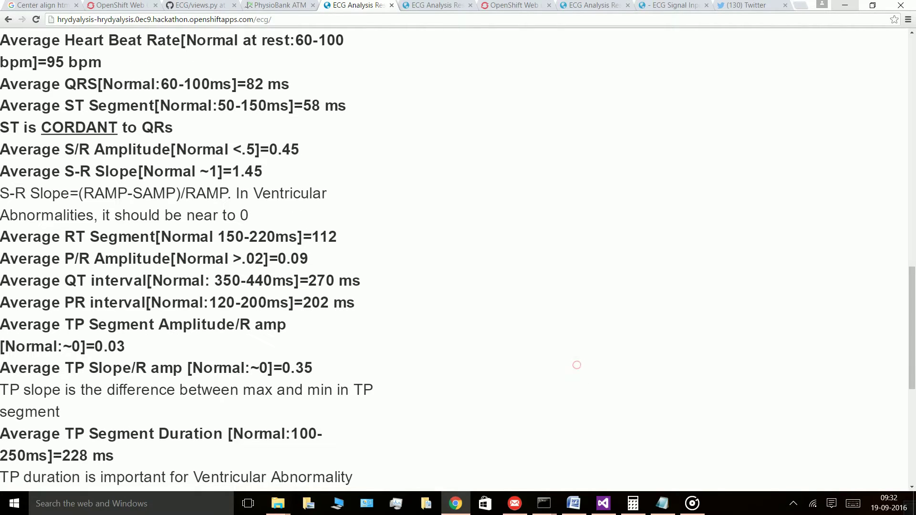
scroll(577, 365, "down", 1)
scroll(576, 365, "down", 1)
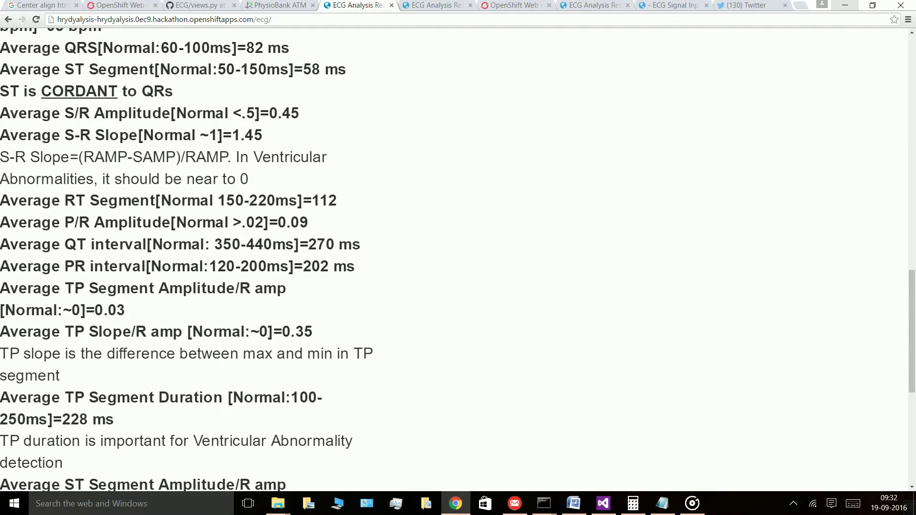
scroll(568, 368, "down", 2)
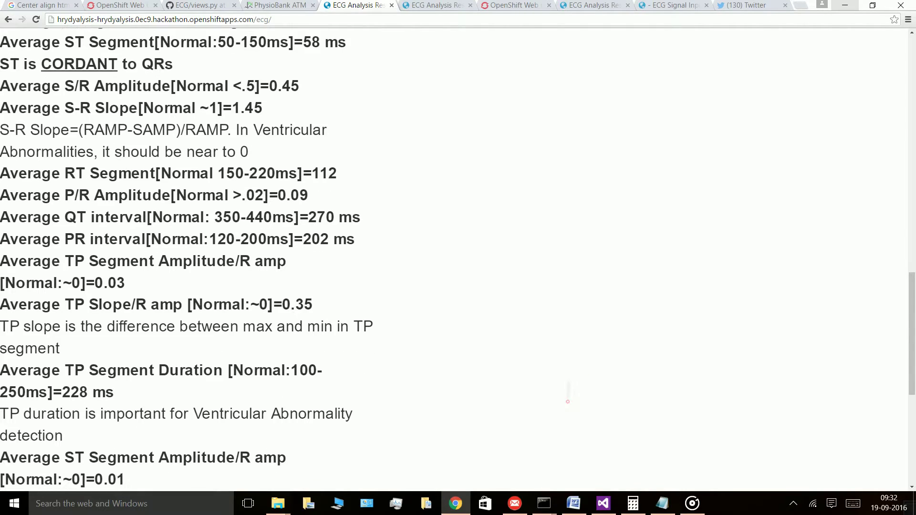
scroll(568, 402, "down", 3)
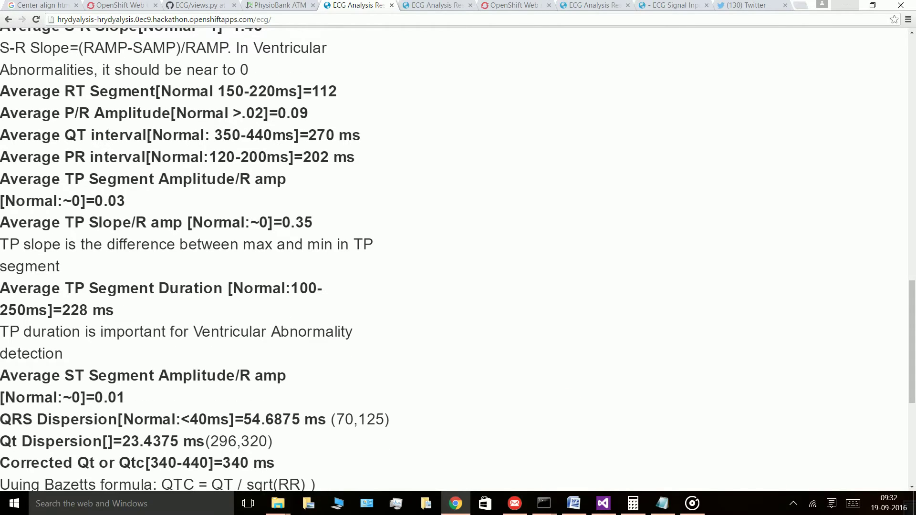
scroll(562, 421, "down", 2)
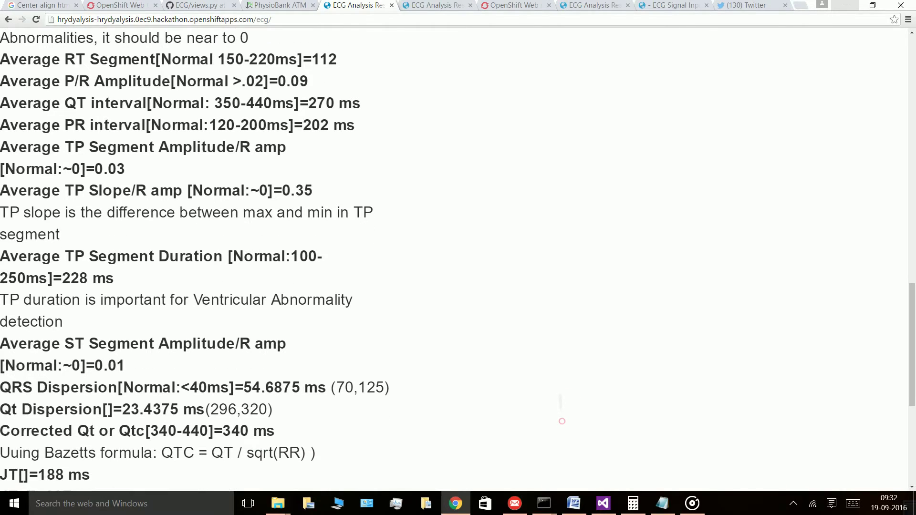
scroll(562, 422, "down", 2)
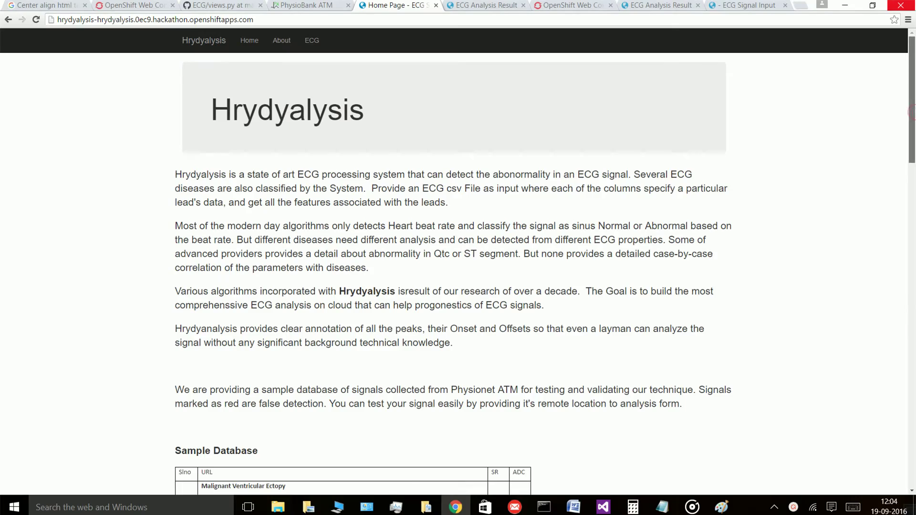
- Scroll the Sample Database of test signals, grouped by condition, to its last entry
scroll(545, 264, "down", 2)
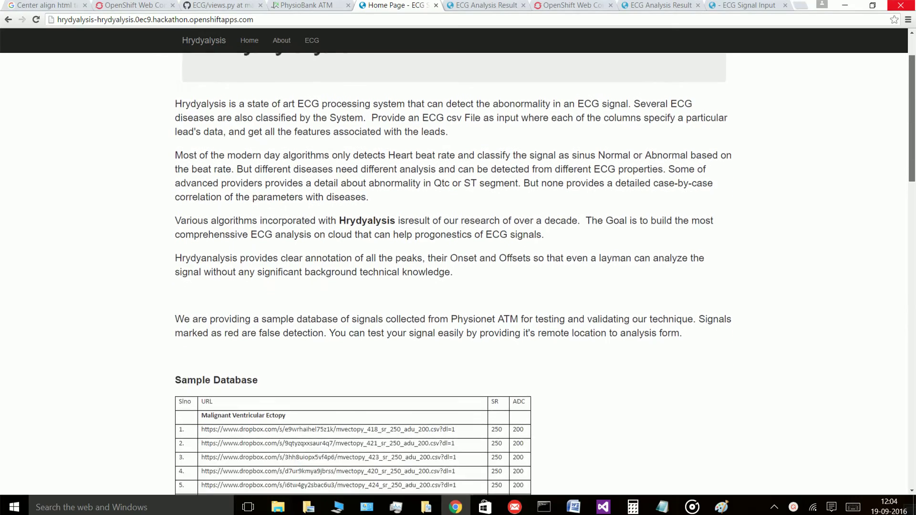
scroll(545, 274, "down", 10)
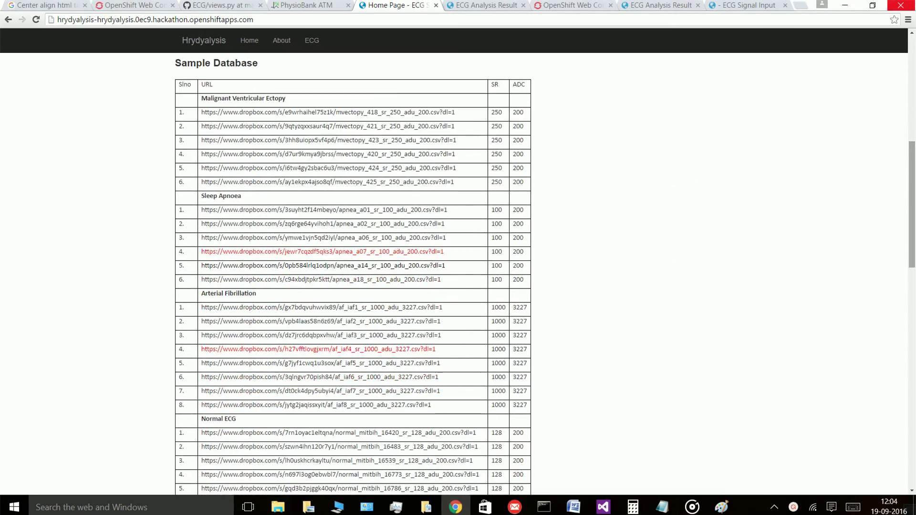
scroll(545, 274, "down", 14)
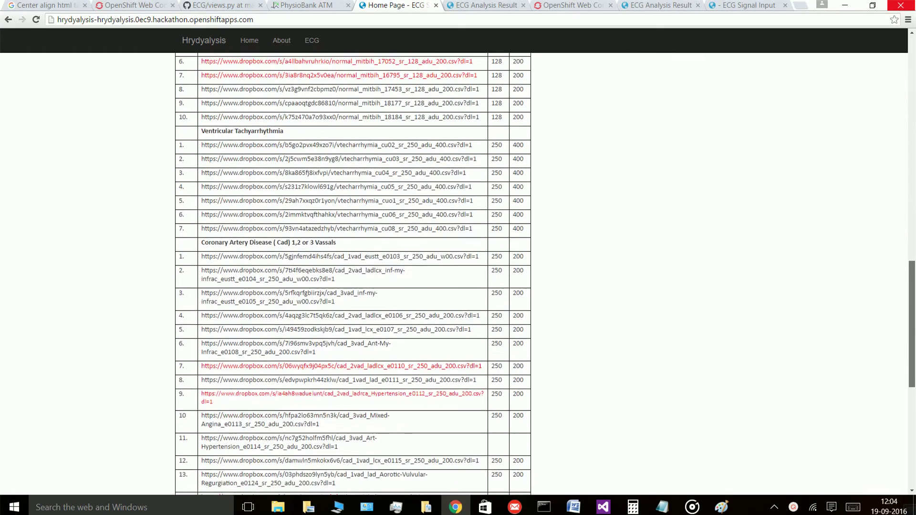
scroll(546, 274, "down", 12)
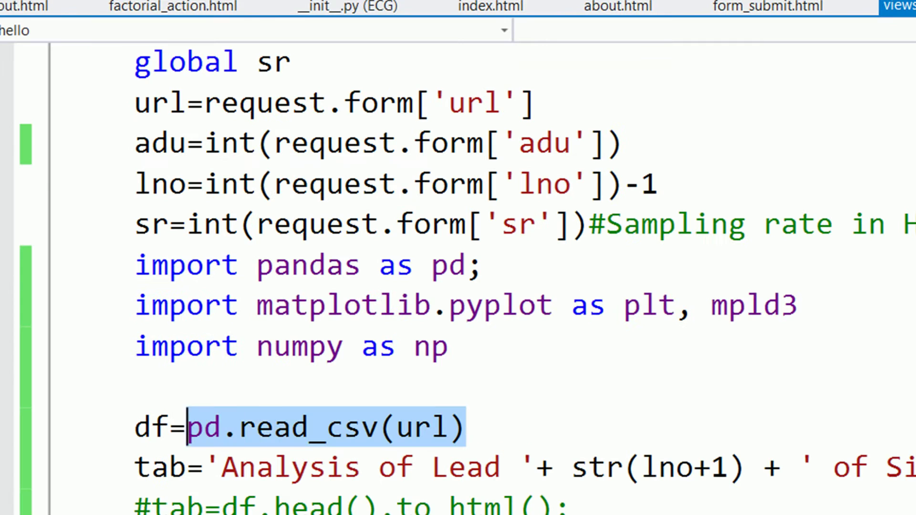
- Highlight the code lines for CSV reading, FFT, matplotlib/mpld3 imports and the plot HTML append
left_click_drag(186, 427, 117, 427)
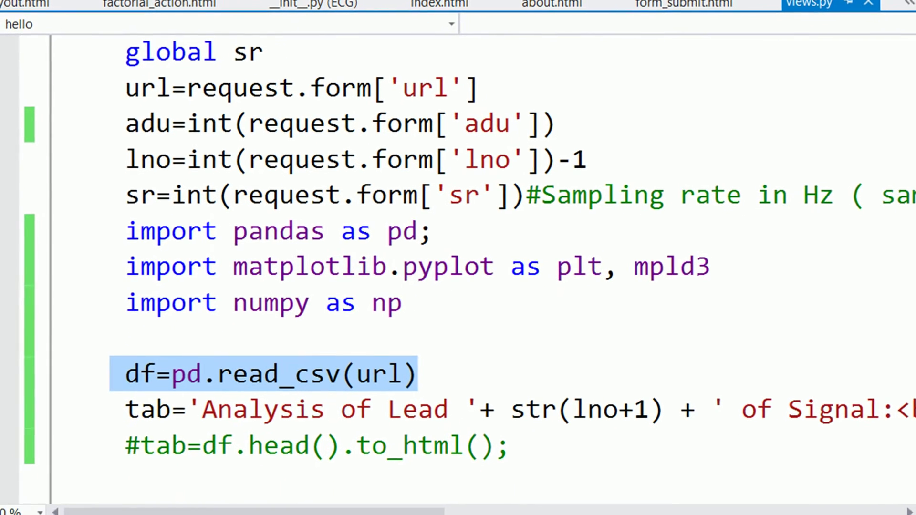
scroll(470, 268, "down", 1)
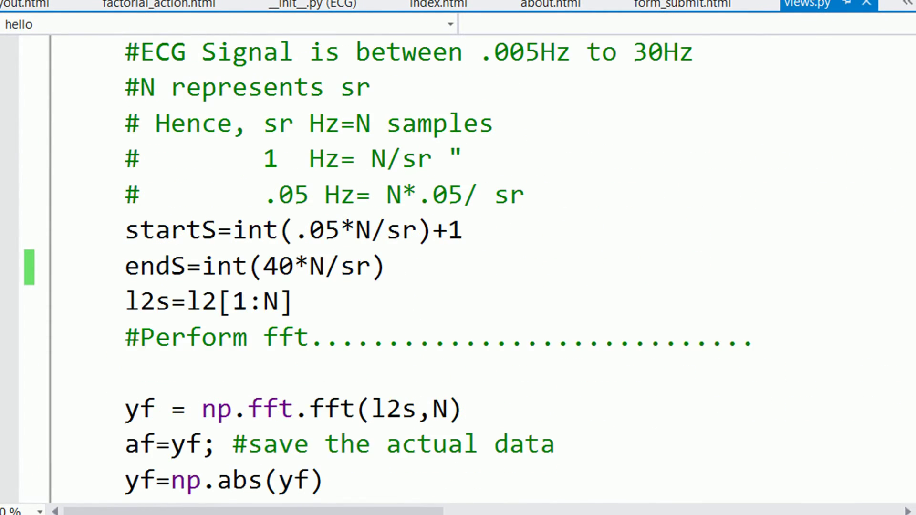
scroll(458, 267, "down", 1)
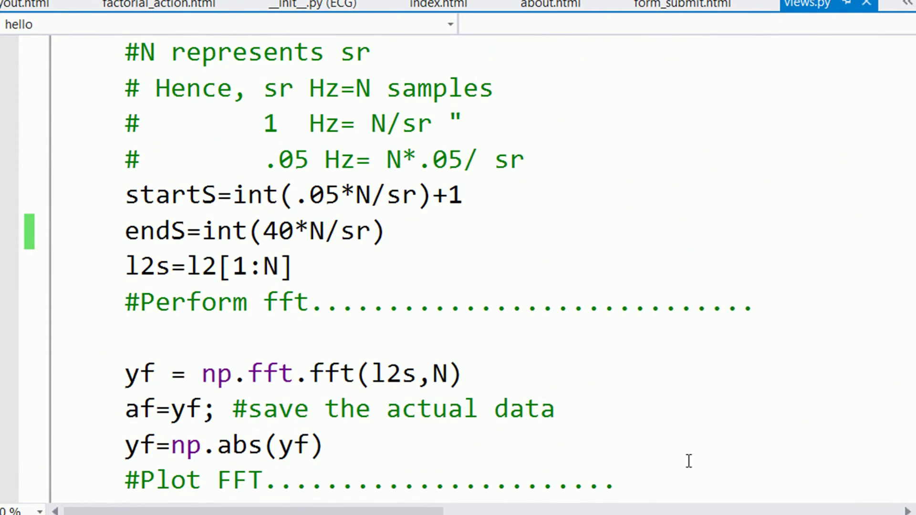
left_click_drag(112, 374, 491, 377)
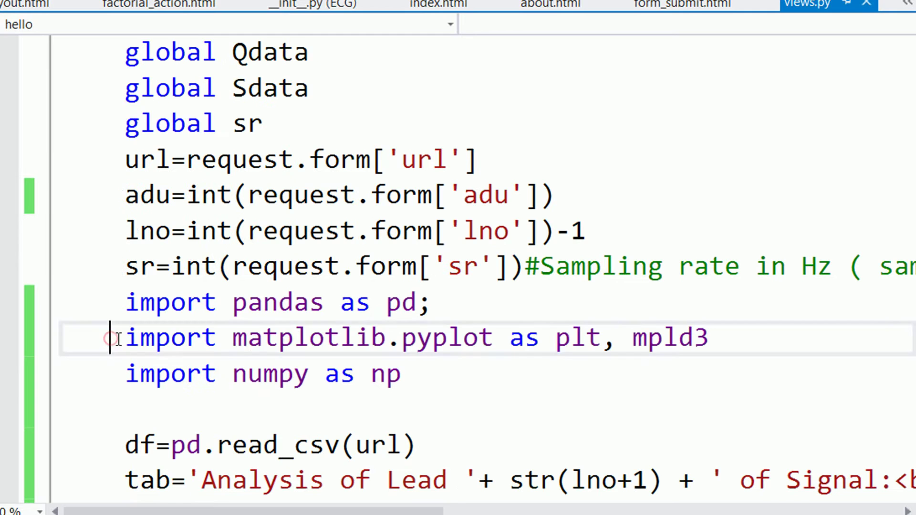
left_click_drag(117, 339, 734, 331)
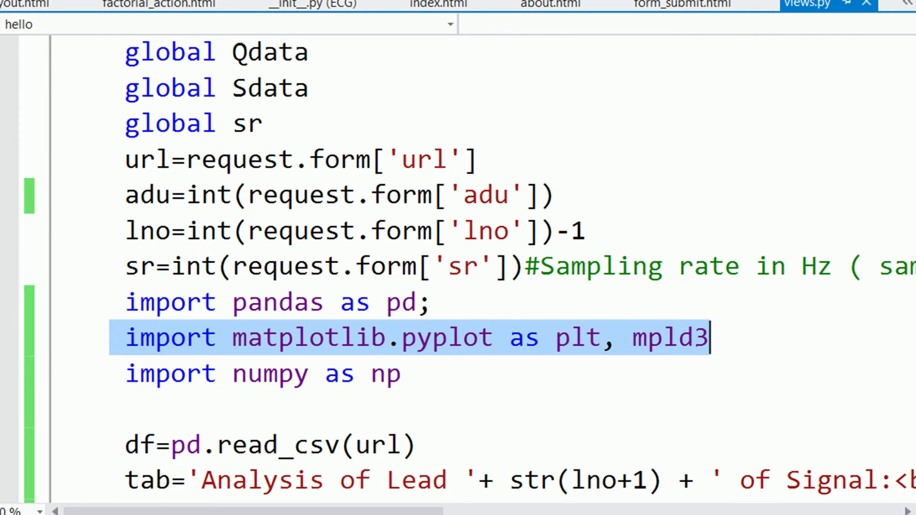
left_click(121, 194)
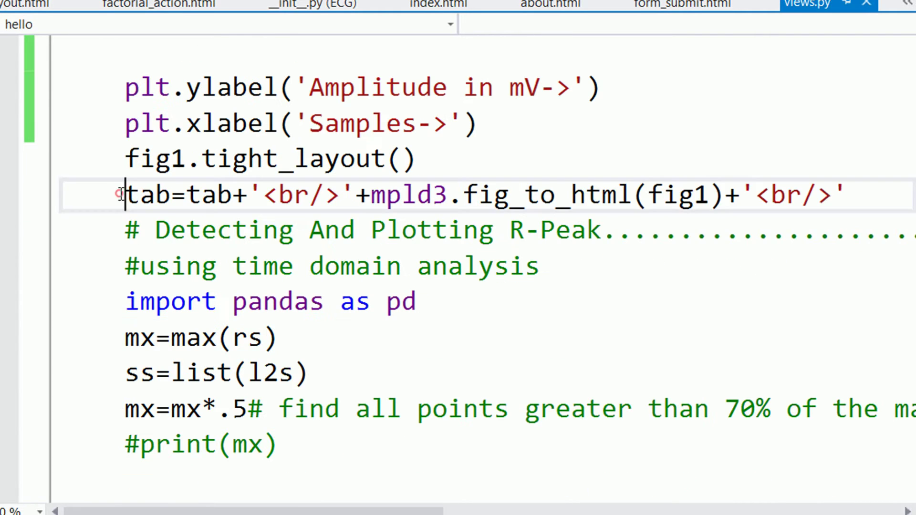
left_click_drag(121, 193, 858, 199)
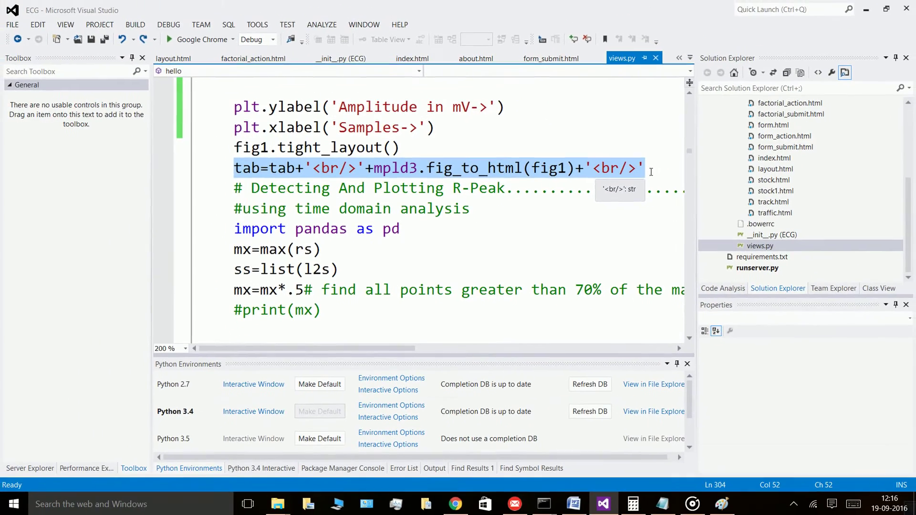
- Zoom the filtered signal to samples 265–500 in Chrome, then build and run the project
key("alt+Tab")
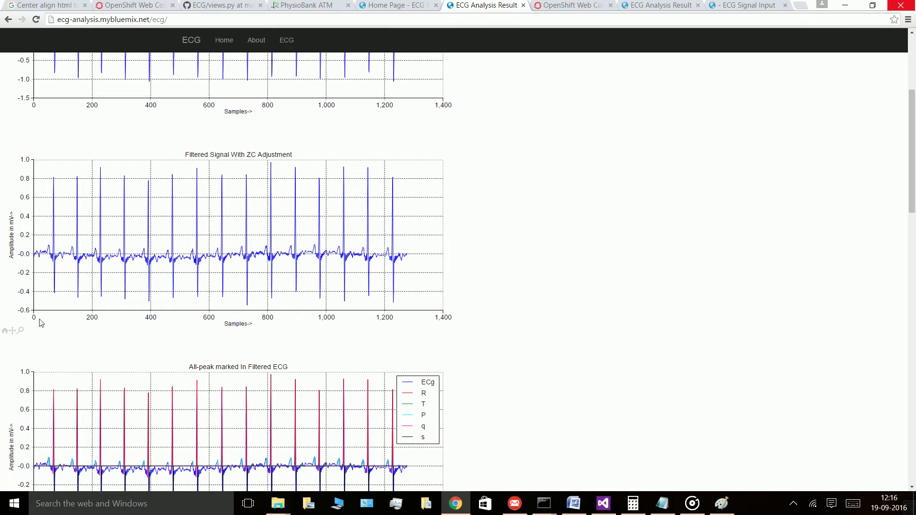
left_click(22, 333)
left_click_drag(90, 165, 160, 307)
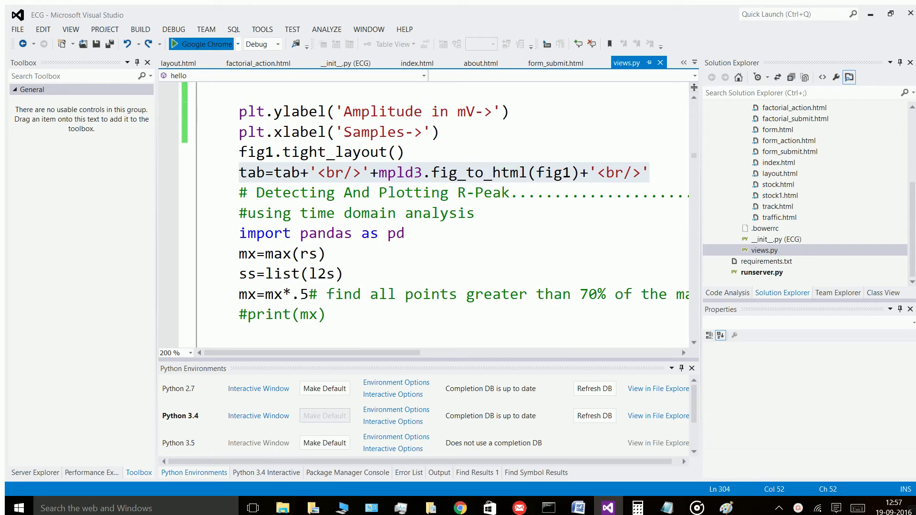
left_click(205, 43)
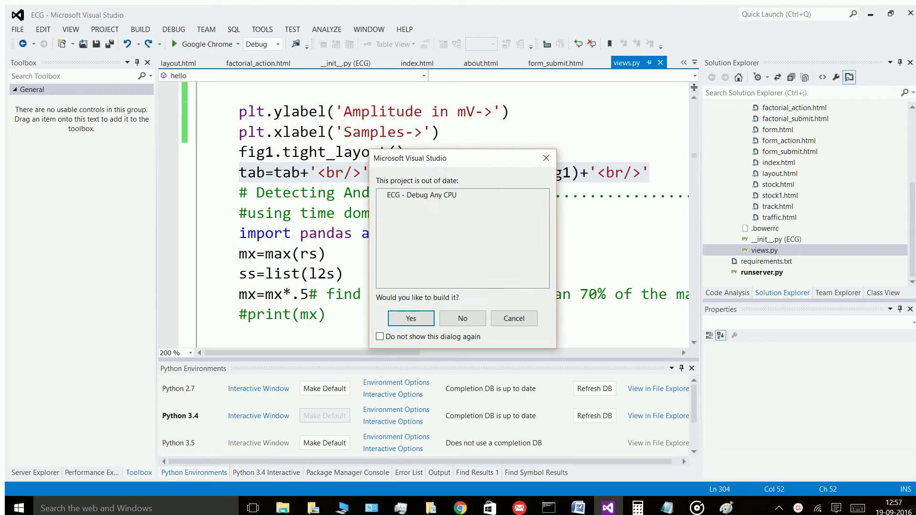
left_click(424, 318)
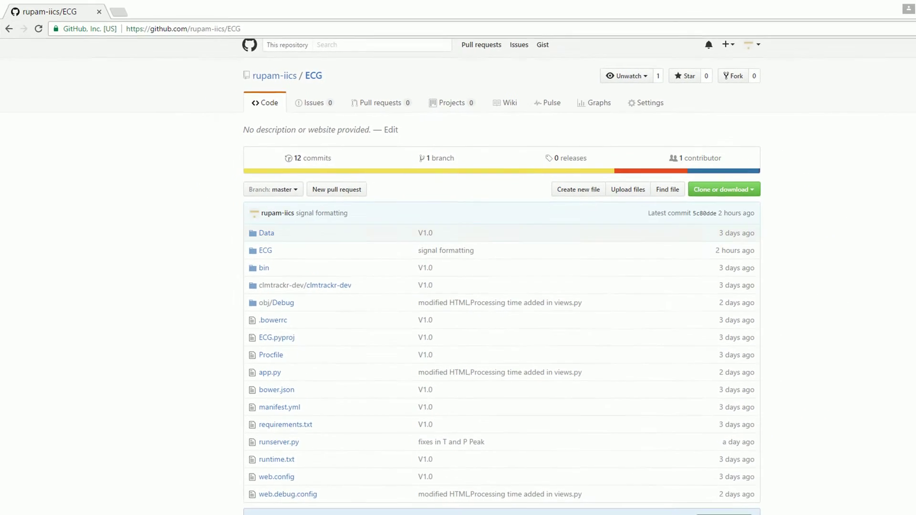
- Start a new build from the hrydyalysis build configuration in the Hrydyalysis project
scroll(500, 311, "down", 2)
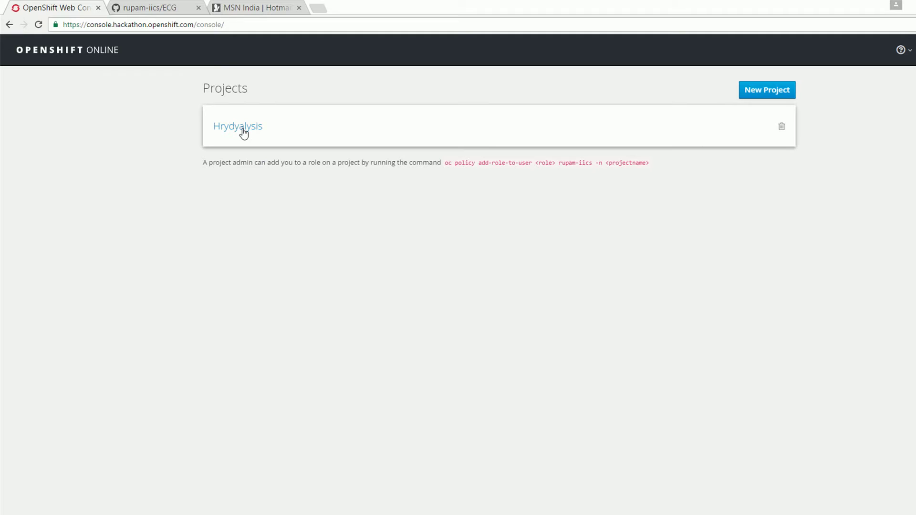
left_click(241, 127)
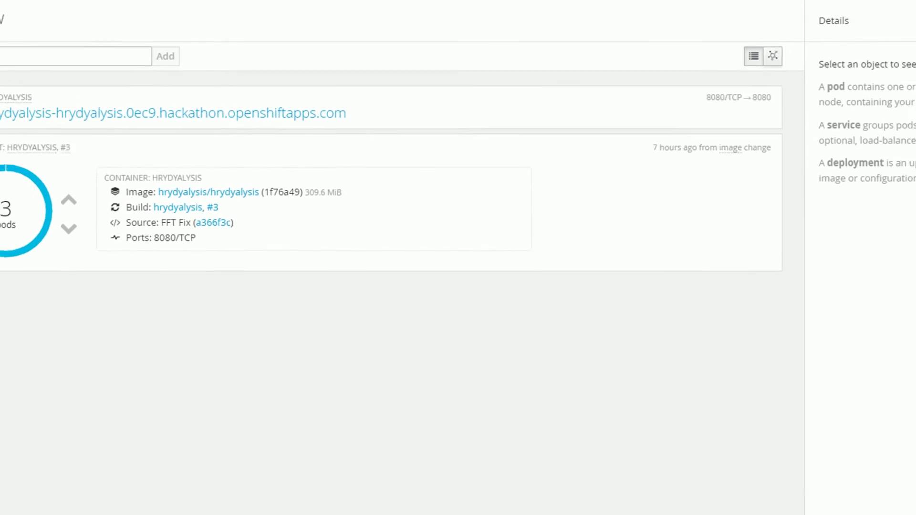
mouse_move(53, 104)
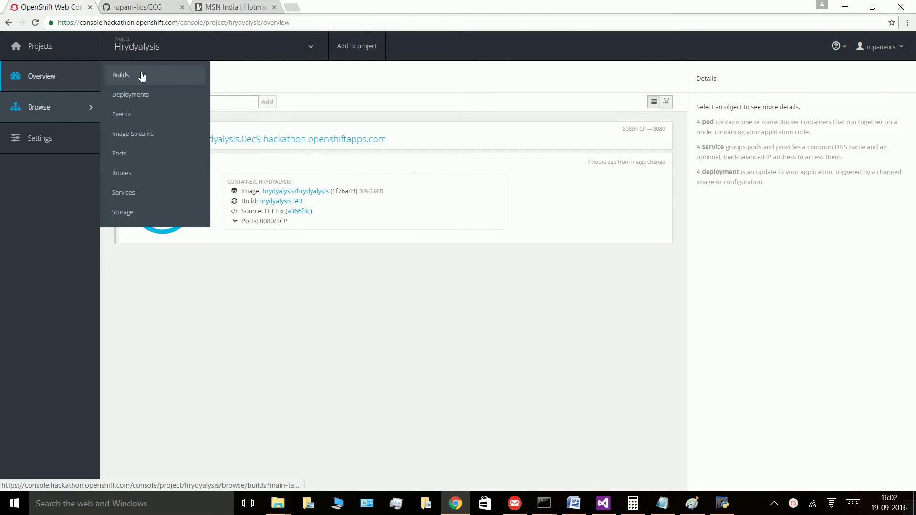
left_click(142, 77)
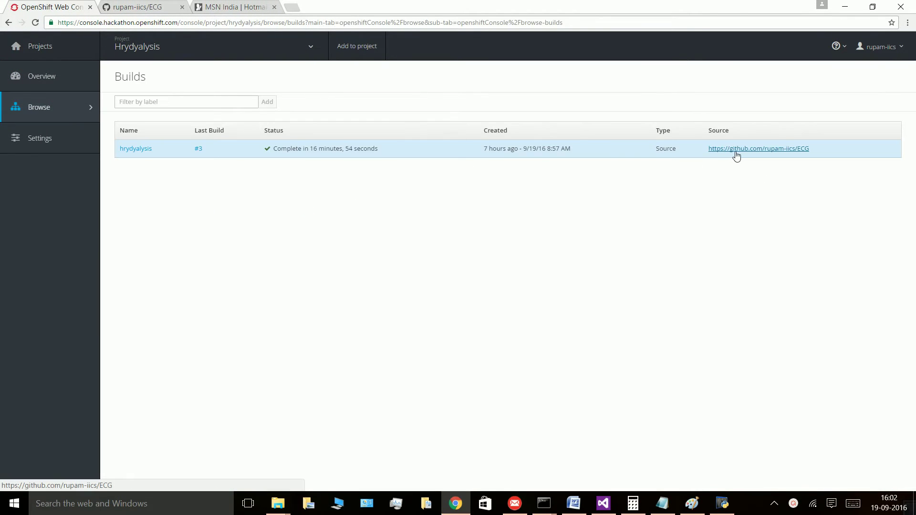
left_click(141, 151)
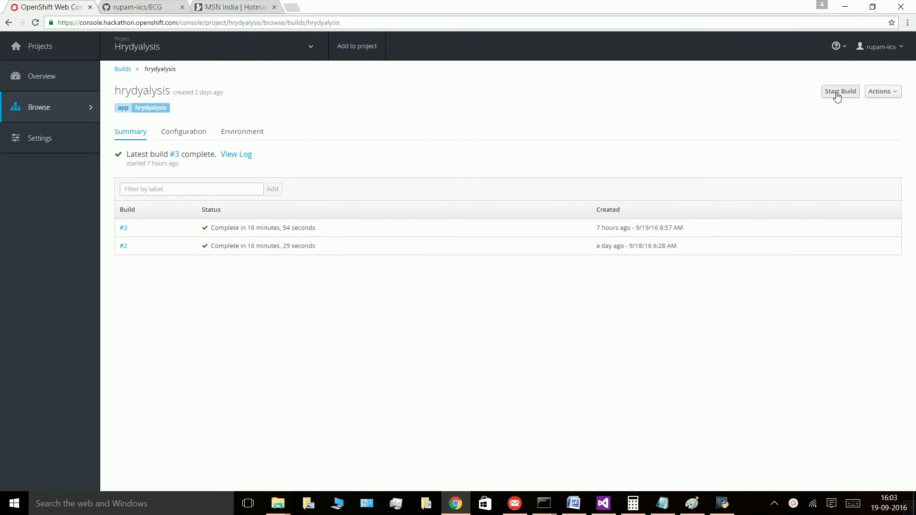
left_click(837, 95)
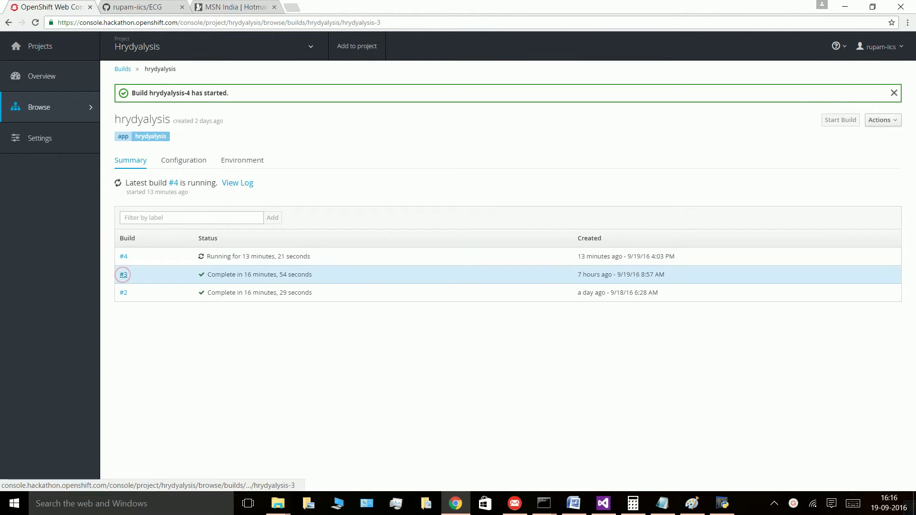
- Review build #3's details, then view the project's deployments
left_click(124, 275)
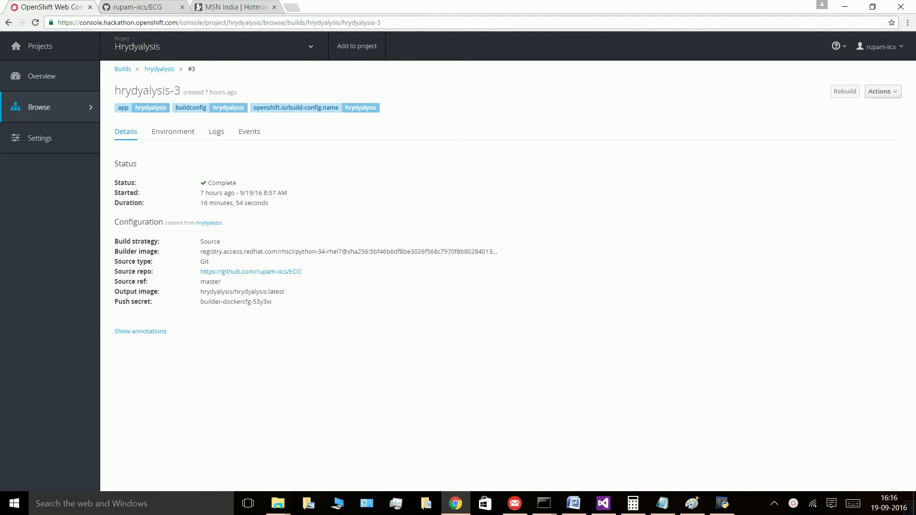
mouse_move(81, 113)
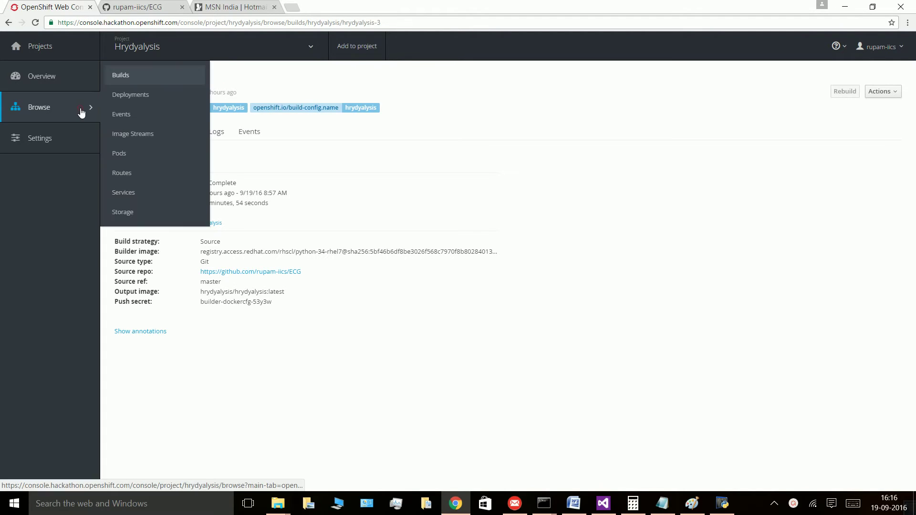
left_click(150, 103)
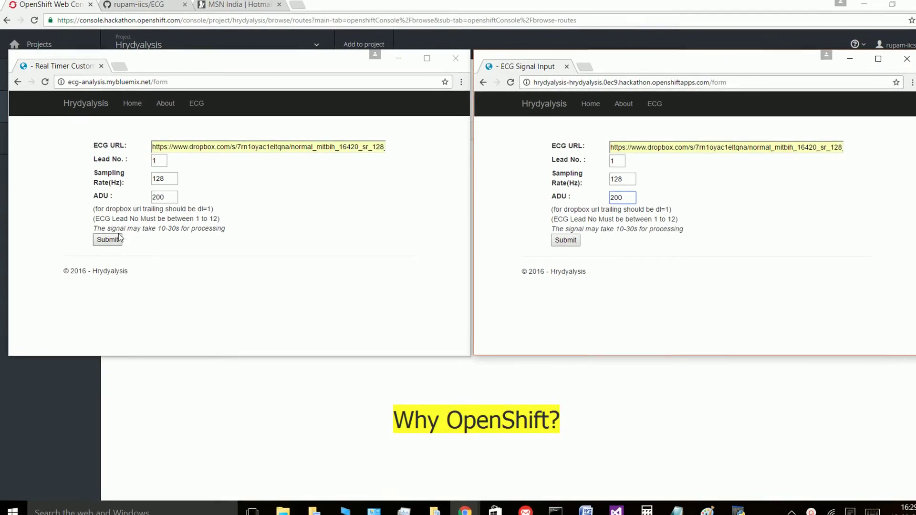
- Submit the same ECG signal on the Bluemix version, then on the OpenShift version
left_click(118, 239)
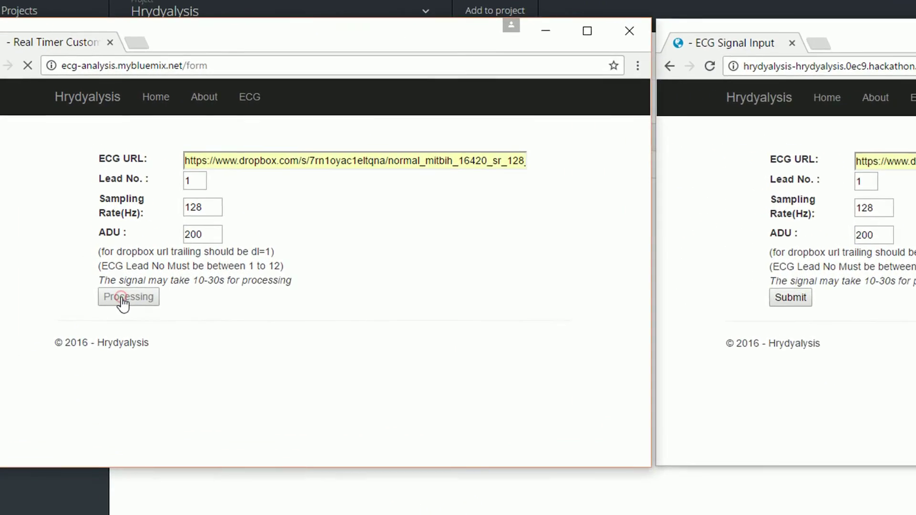
left_click(485, 349)
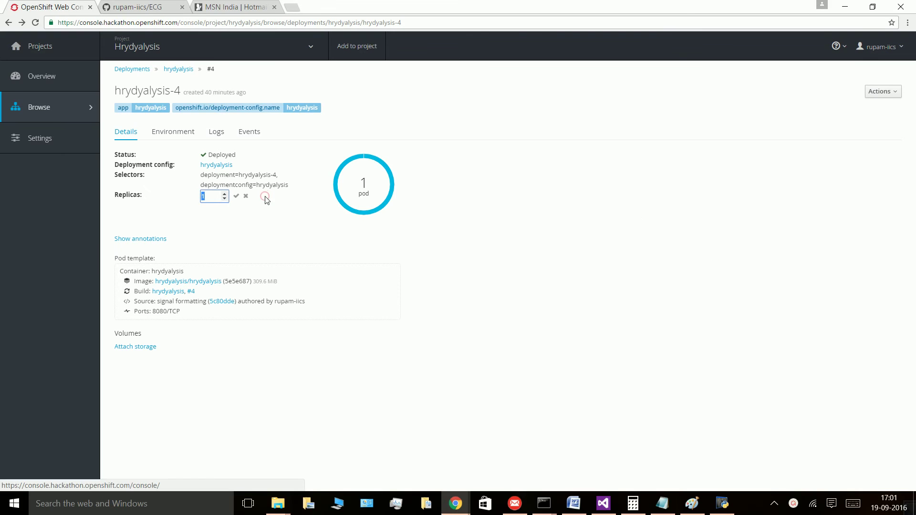
- Scale the deployment to 5 replicas, rerun the ECG analysis, and highlight the 0.885 s processing time
type("5")
left_click(236, 197)
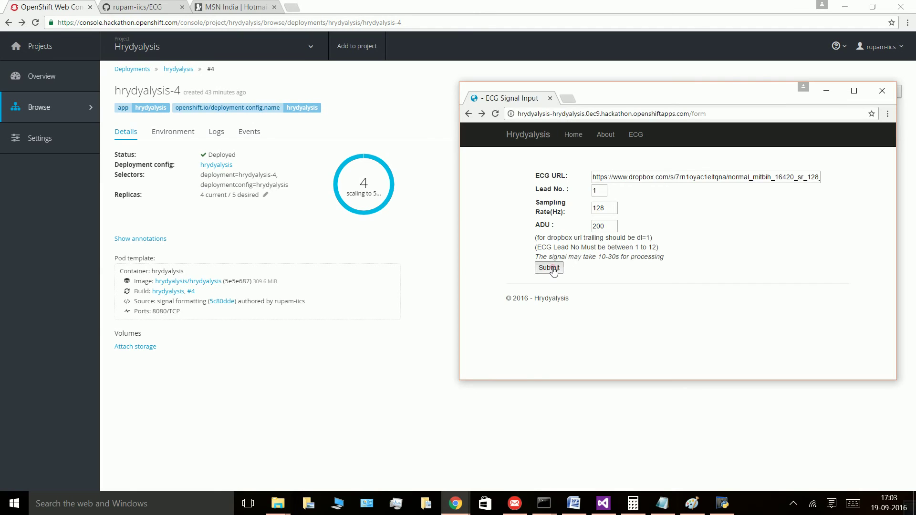
left_click(553, 269)
left_click_drag(605, 185, 455, 184)
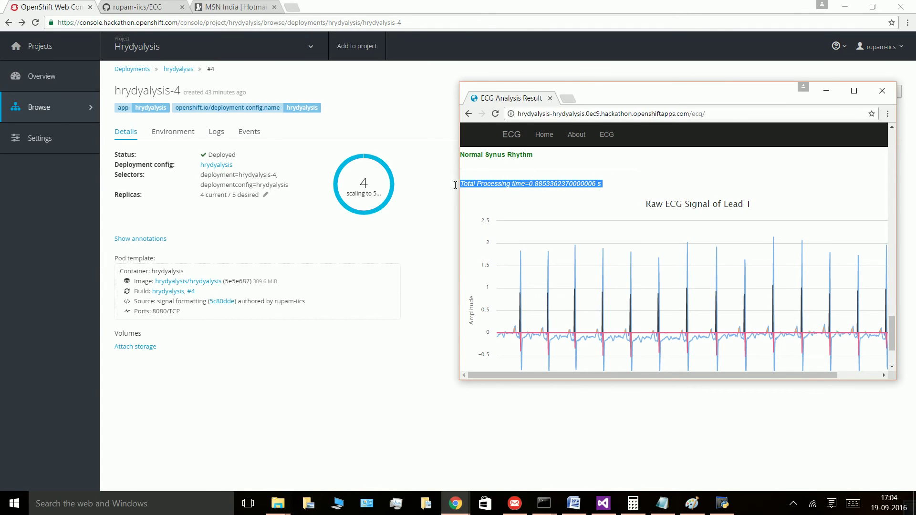
mouse_move(716, 333)
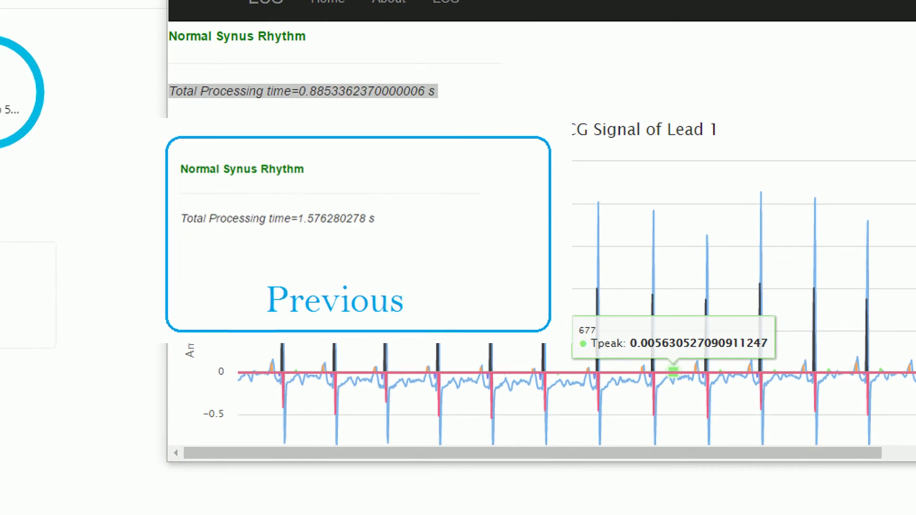